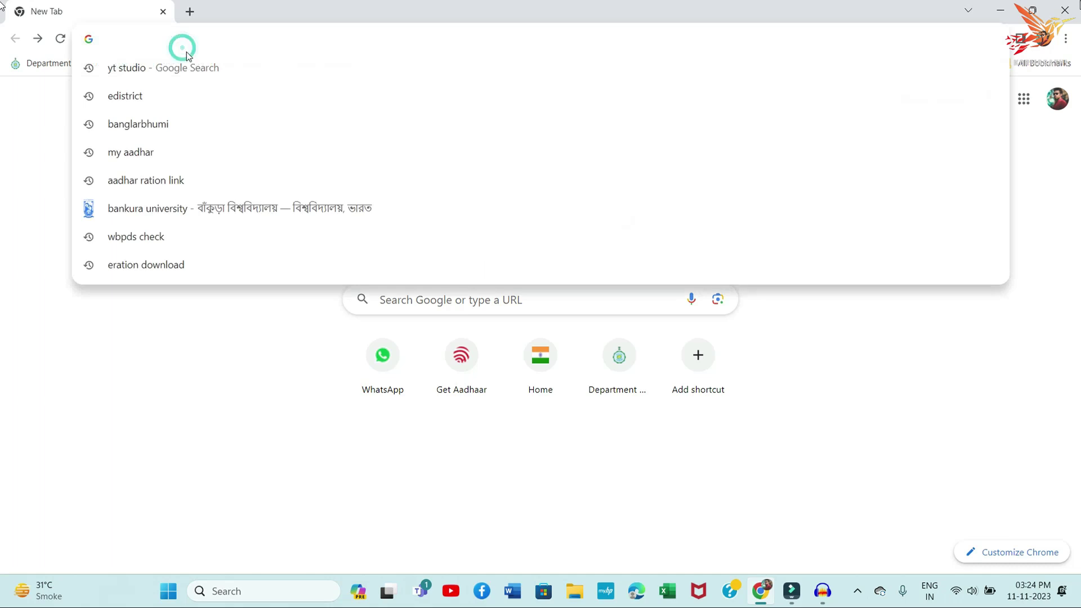
- Search the web for banglarbhumi and open the official banglarbhumi.gov.in land records site
text(BANG)
key(Down)
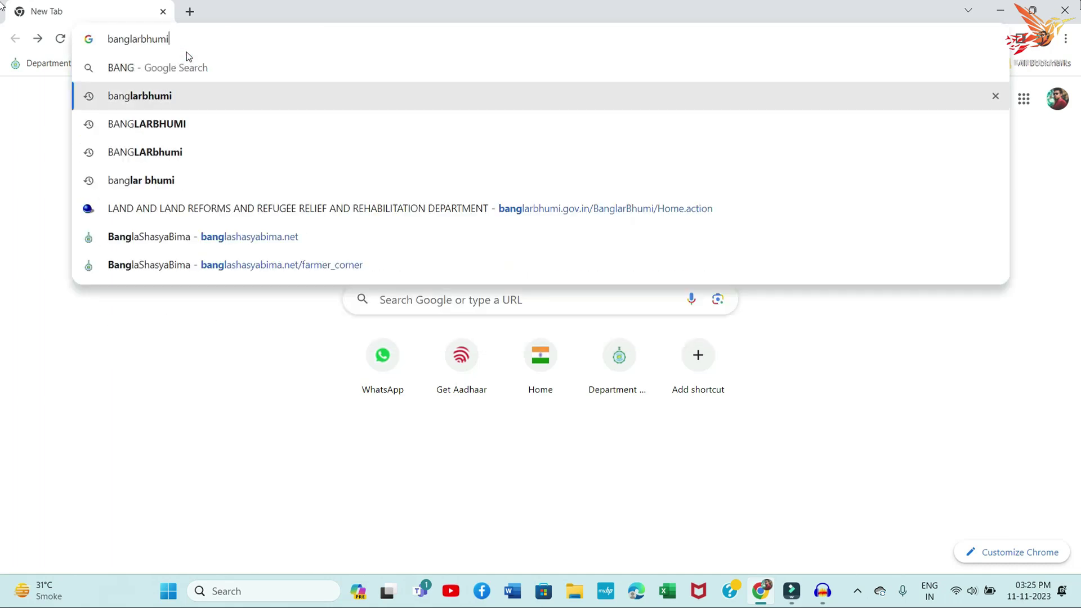
key(End)
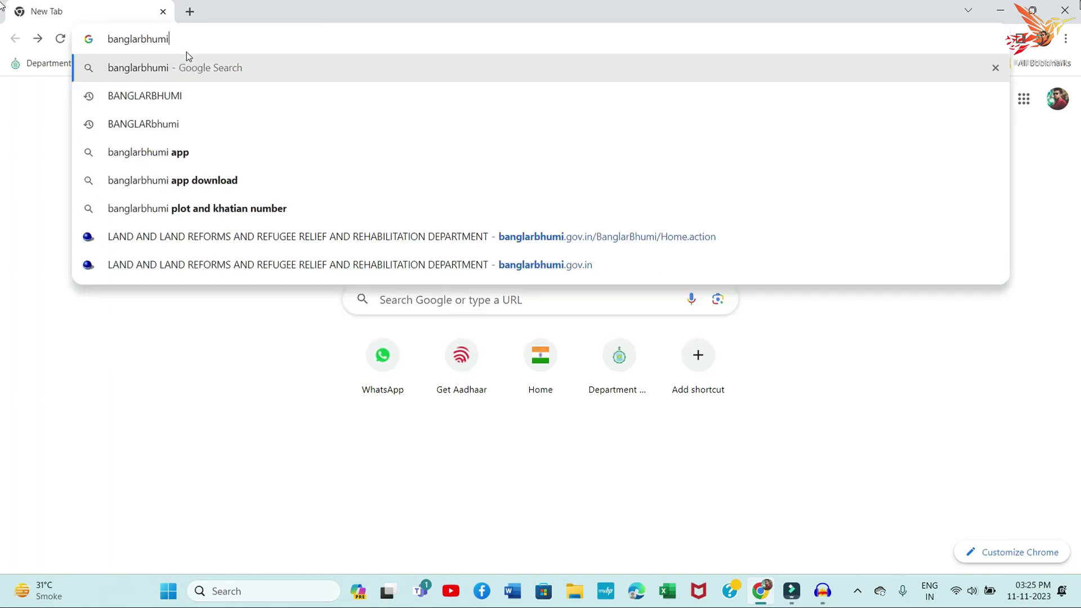
key(Return)
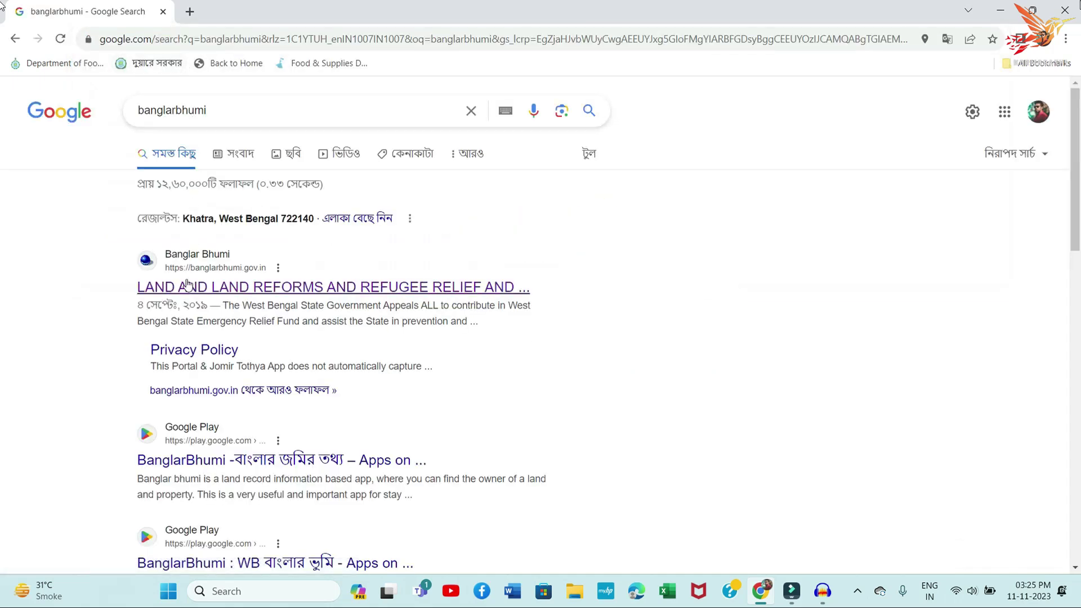
click(187, 291)
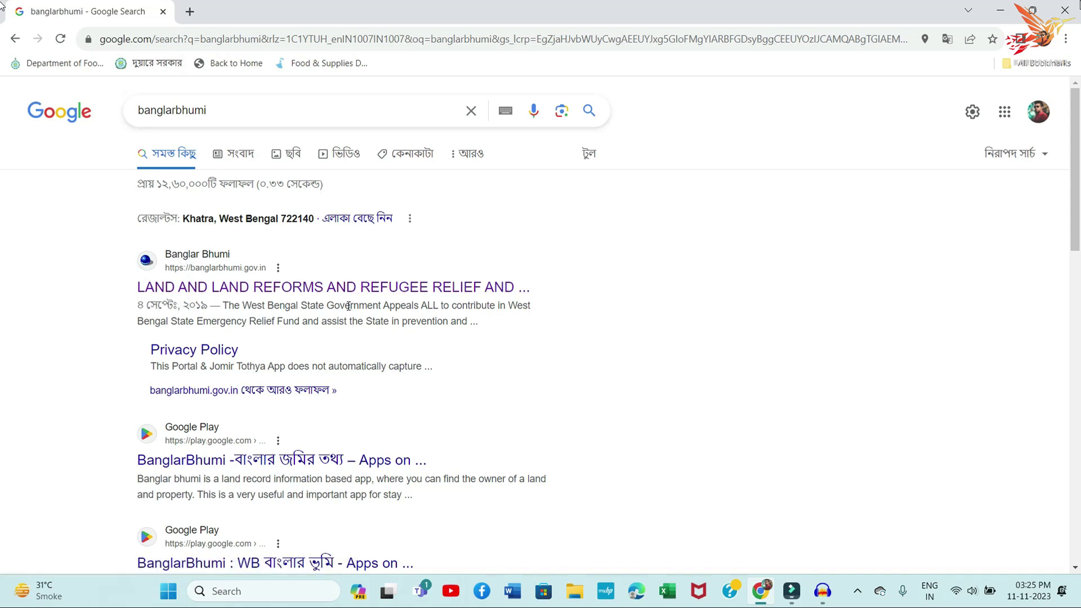
click(224, 289)
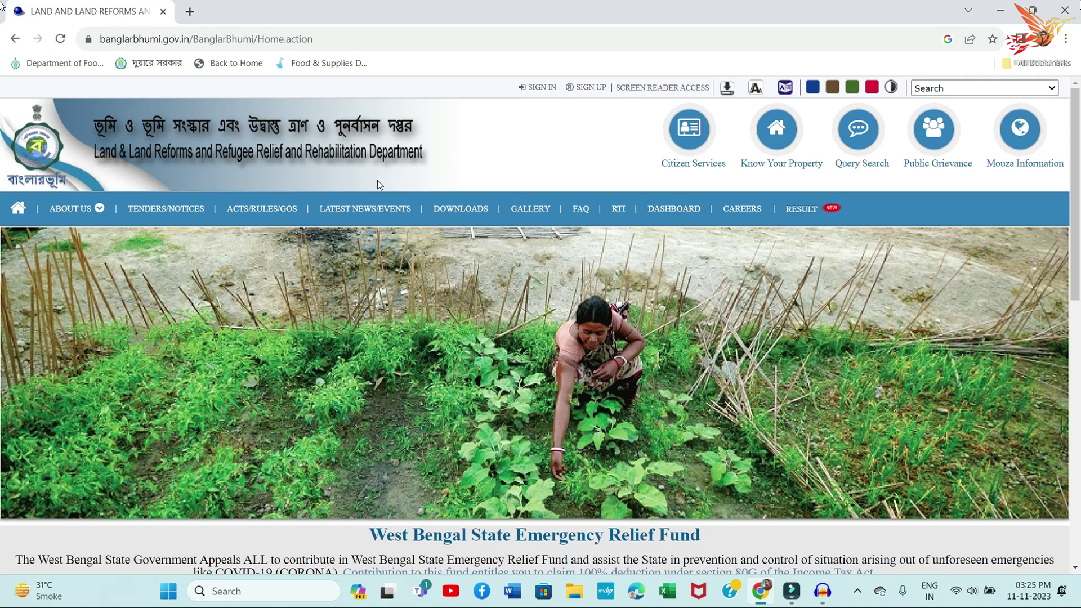
- Open the Public Registration Form from the Know Your Property login and examine its name, guardian and address fields
click(780, 141)
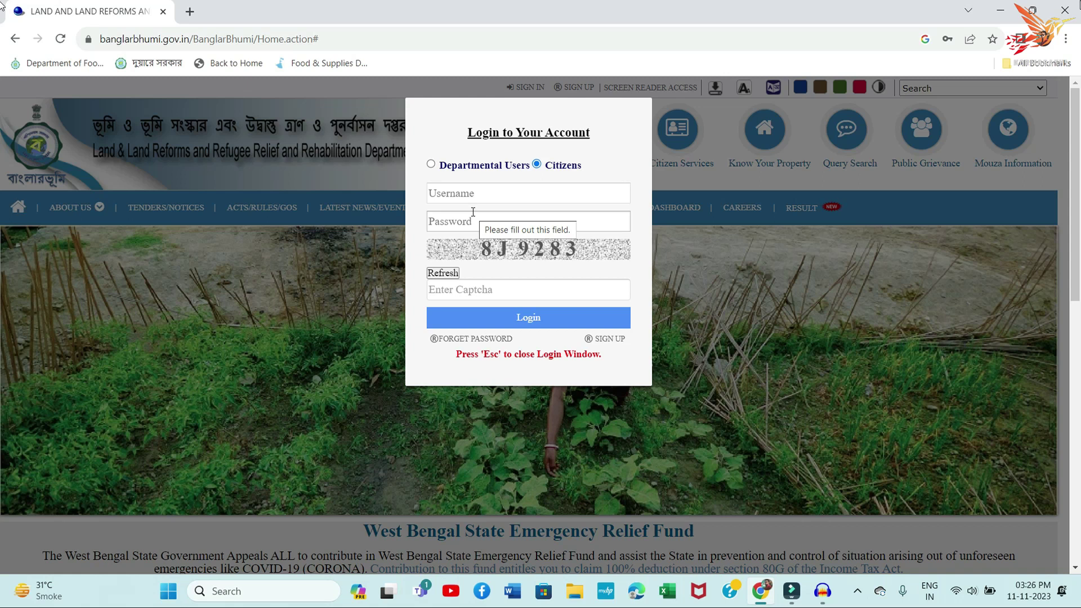
click(614, 339)
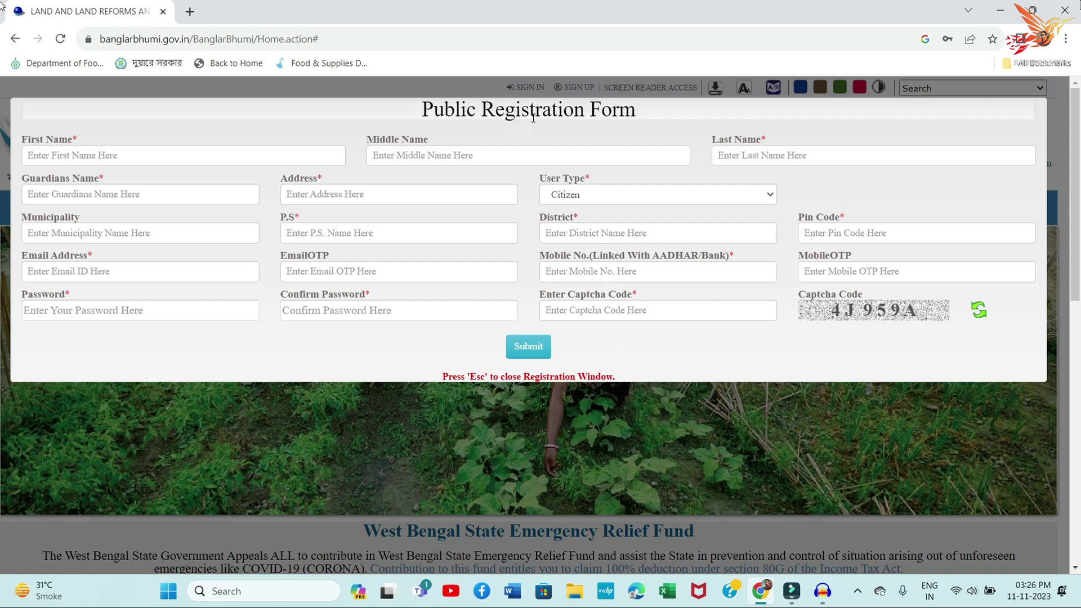
click(38, 155)
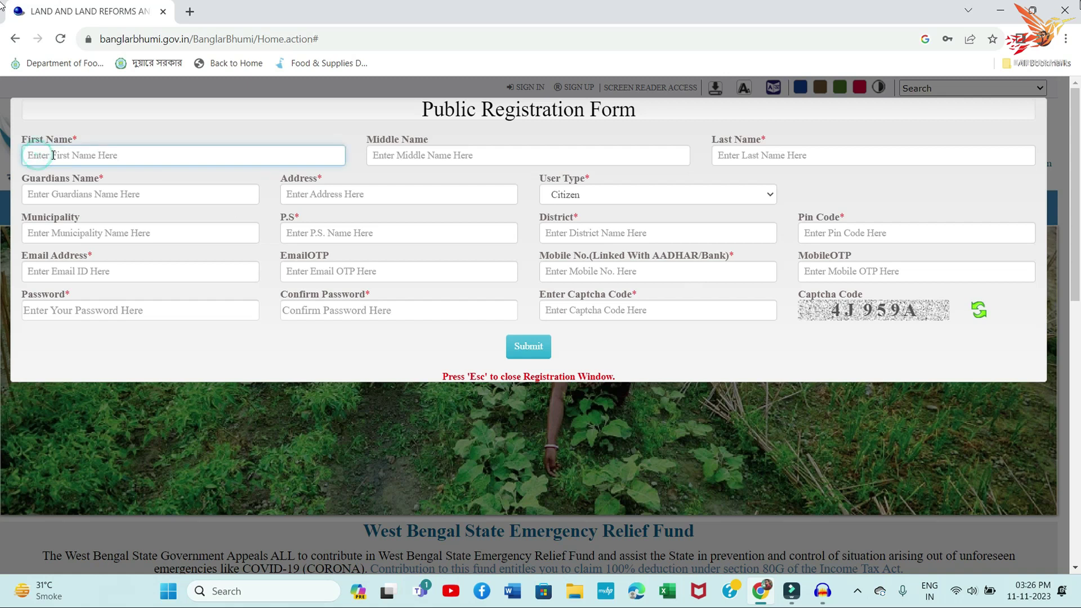
click(421, 157)
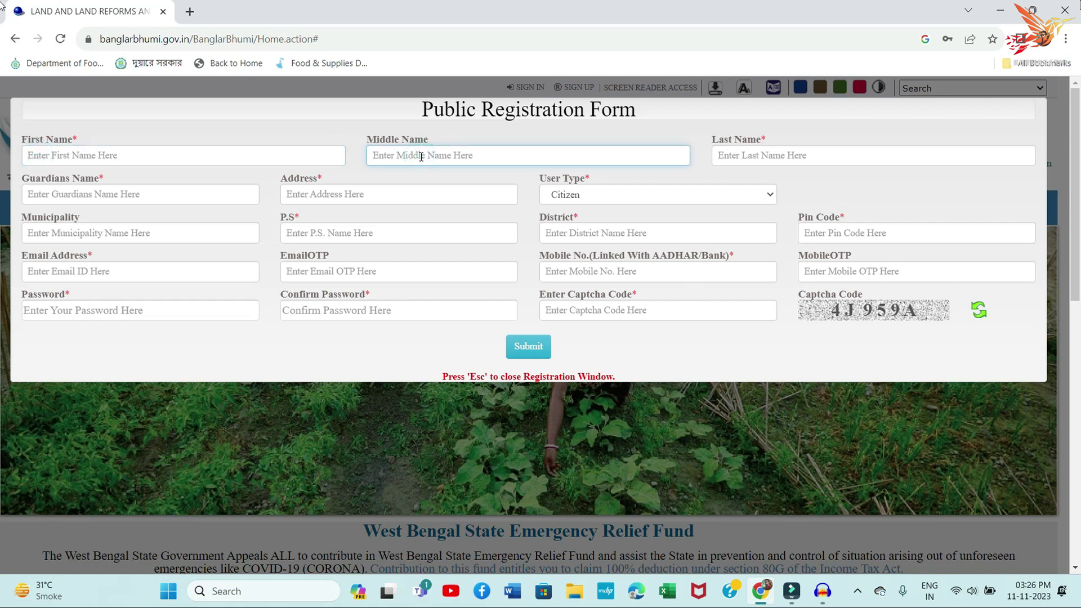
click(826, 149)
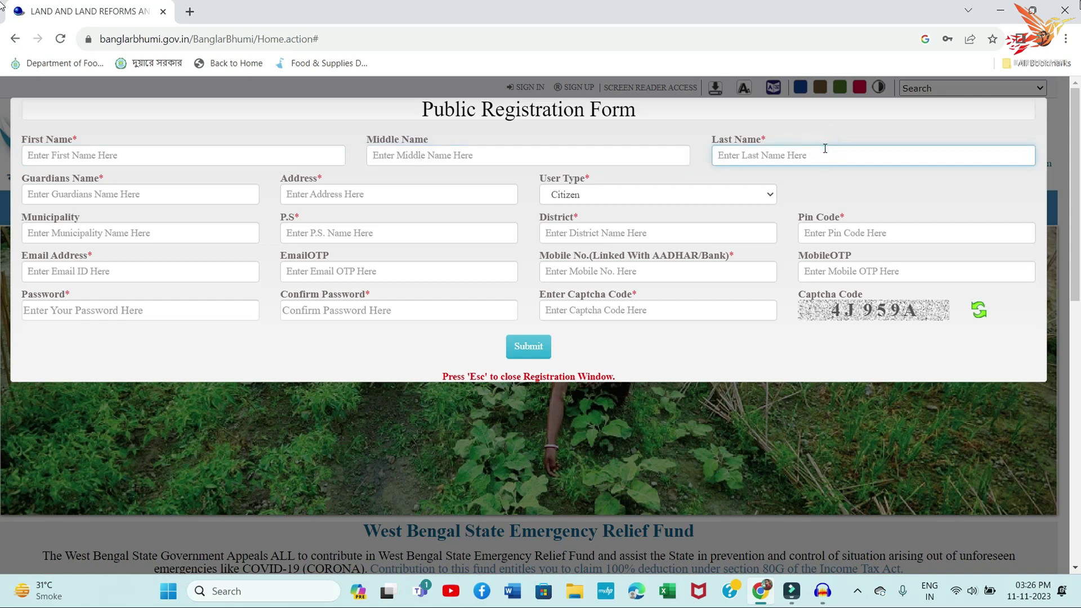
drag(23, 180, 101, 182)
click(95, 192)
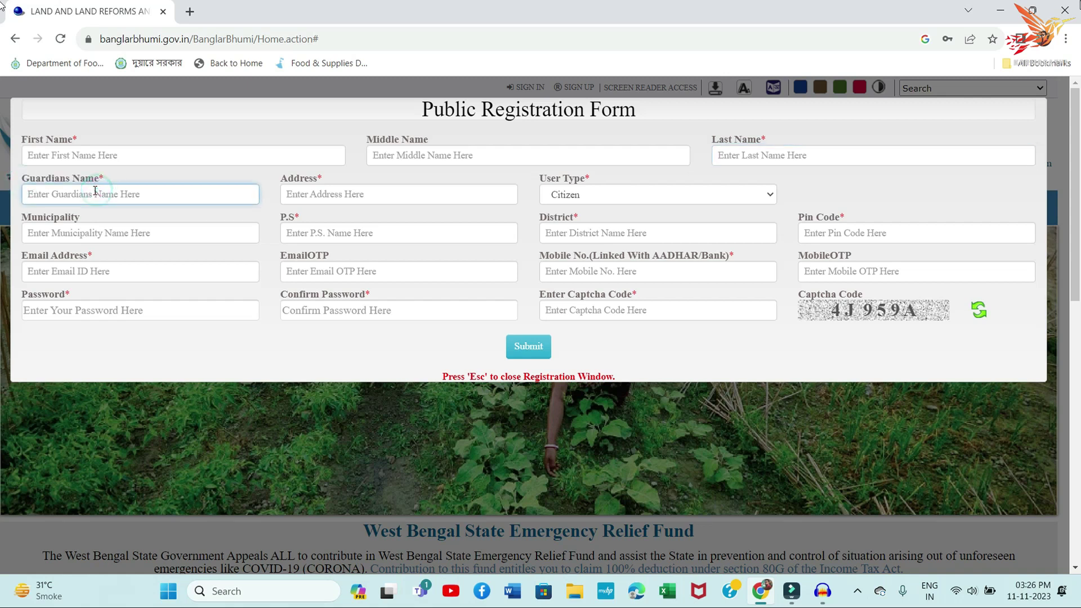
click(311, 195)
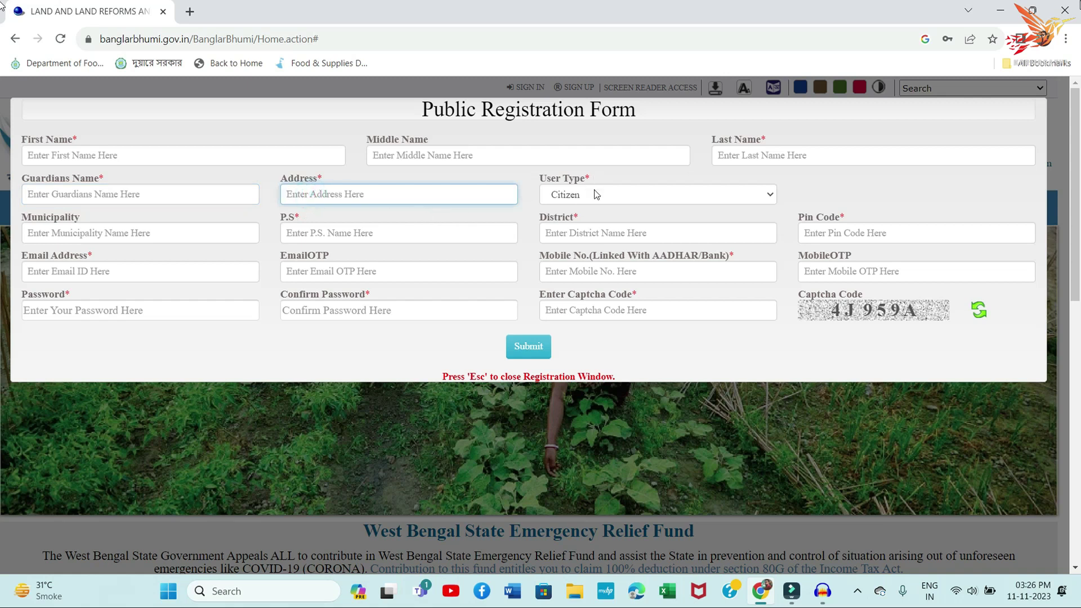
- Try the Brick Field Owner user type in the registration form, and set it back to Citizen
click(572, 197)
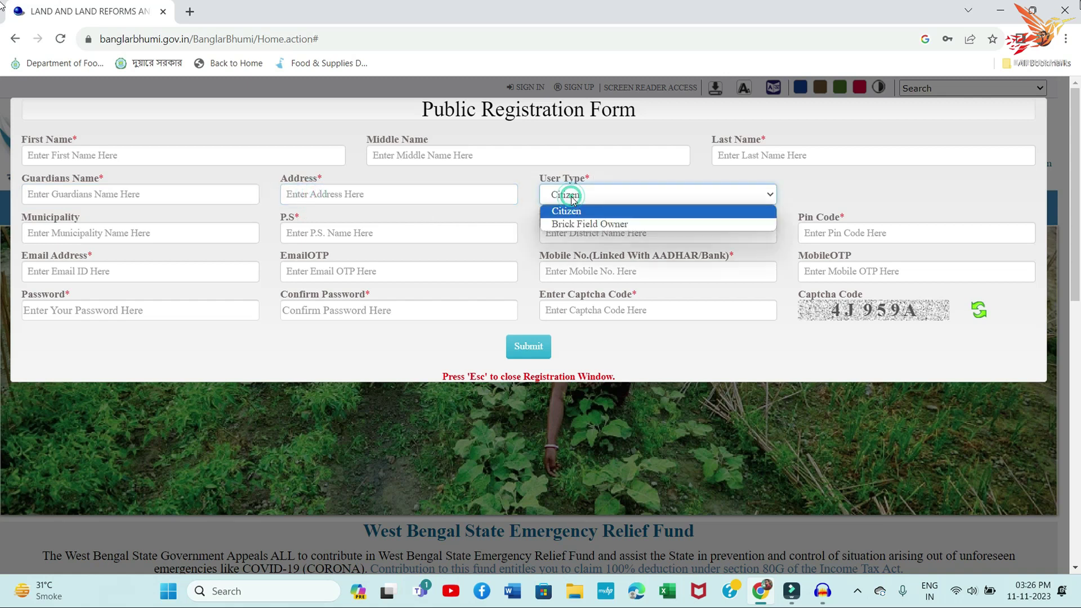
click(615, 223)
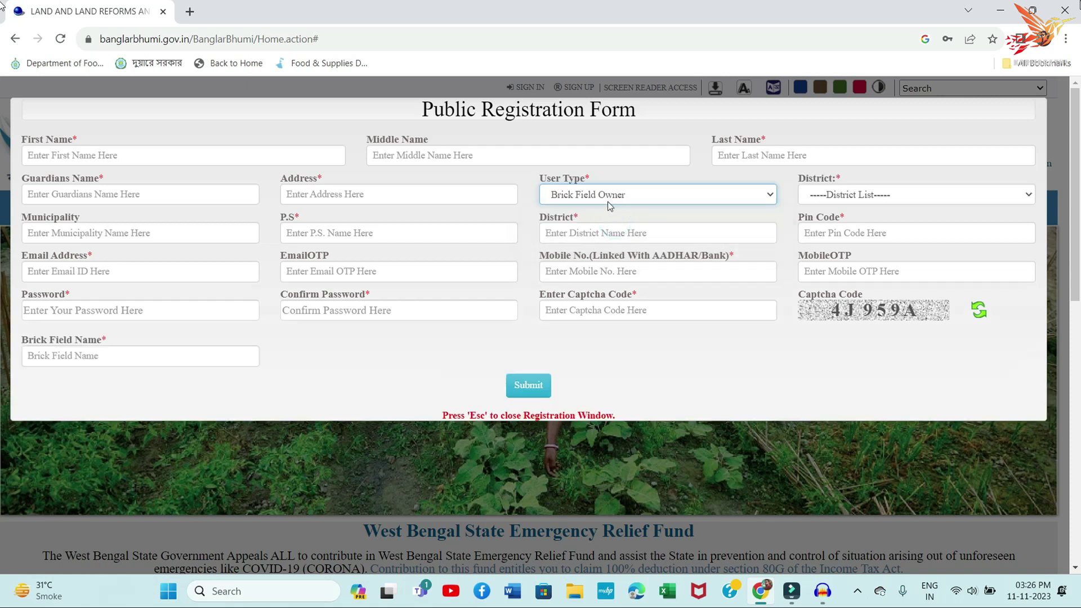
click(603, 191)
click(606, 210)
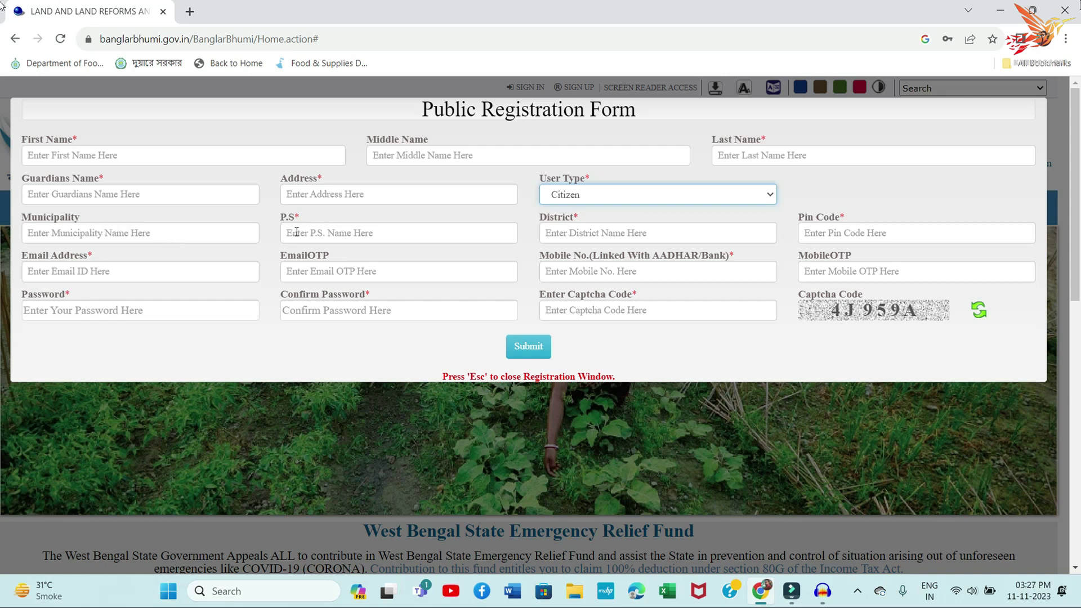
- Examine the police station, district, pin code, e-mail, OTP, password and captcha fields, and close the registration form
click(349, 234)
click(573, 234)
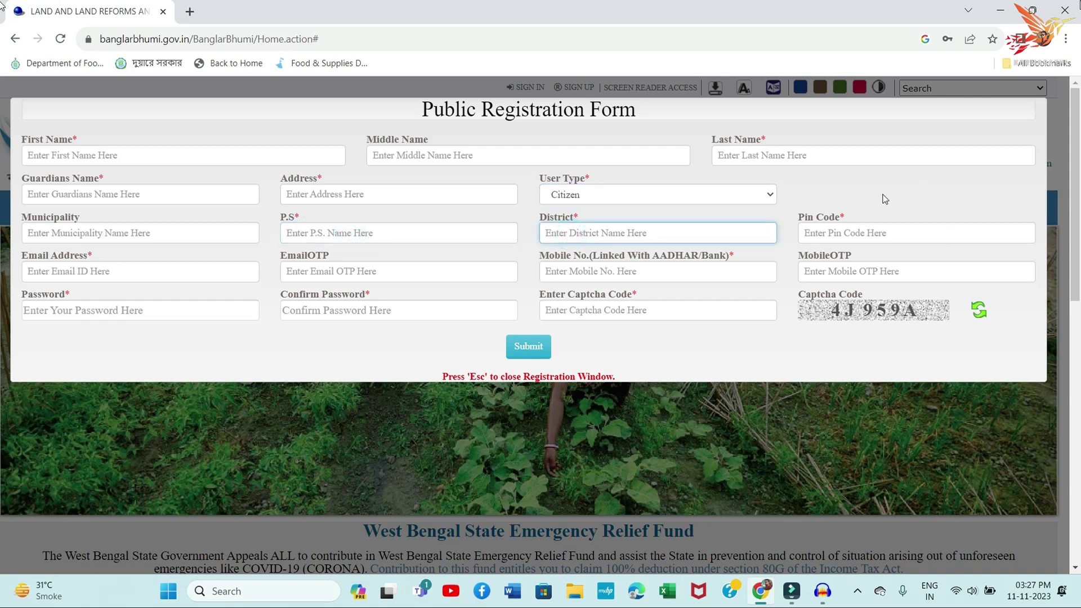
click(856, 231)
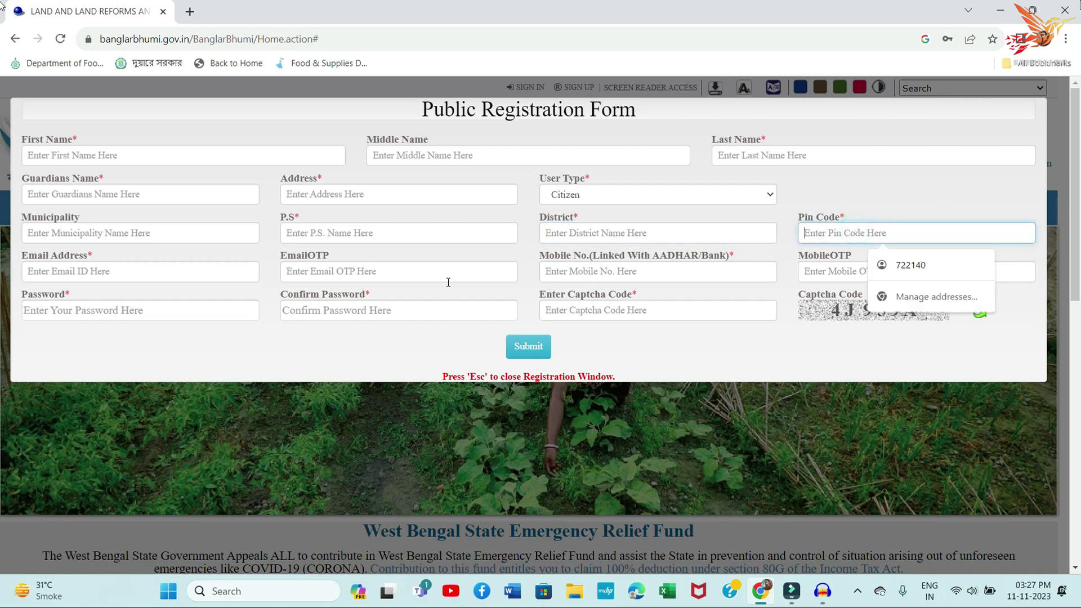
click(20, 261)
click(31, 272)
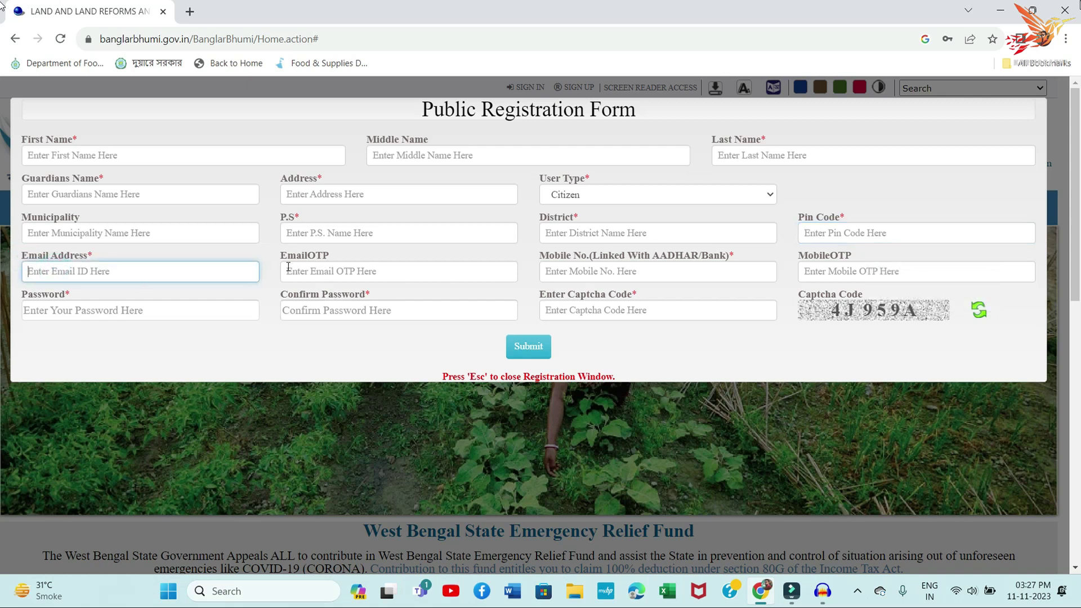
click(363, 269)
click(543, 309)
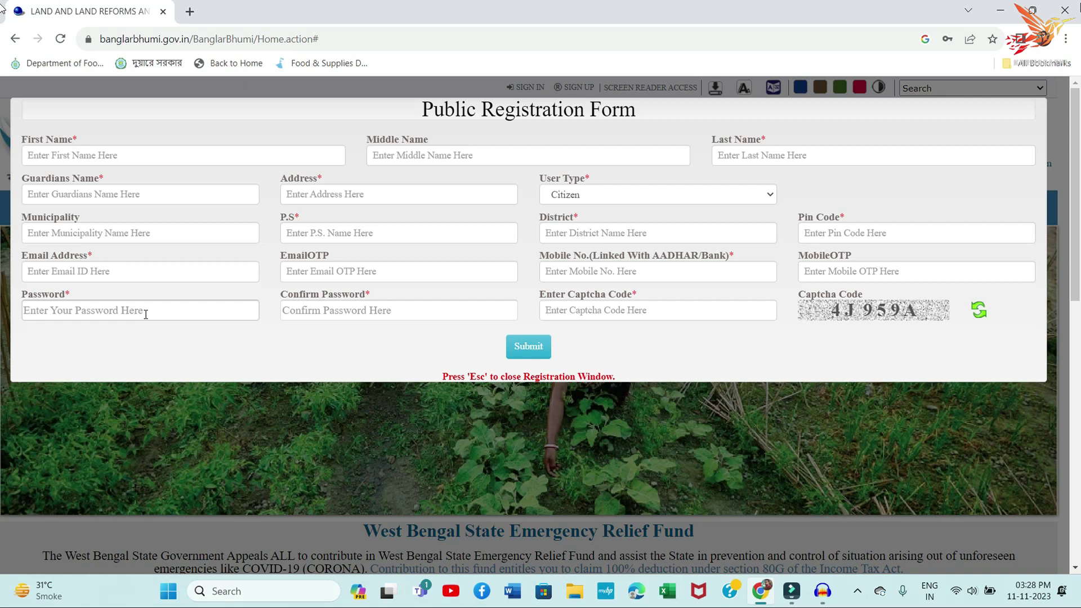
click(362, 306)
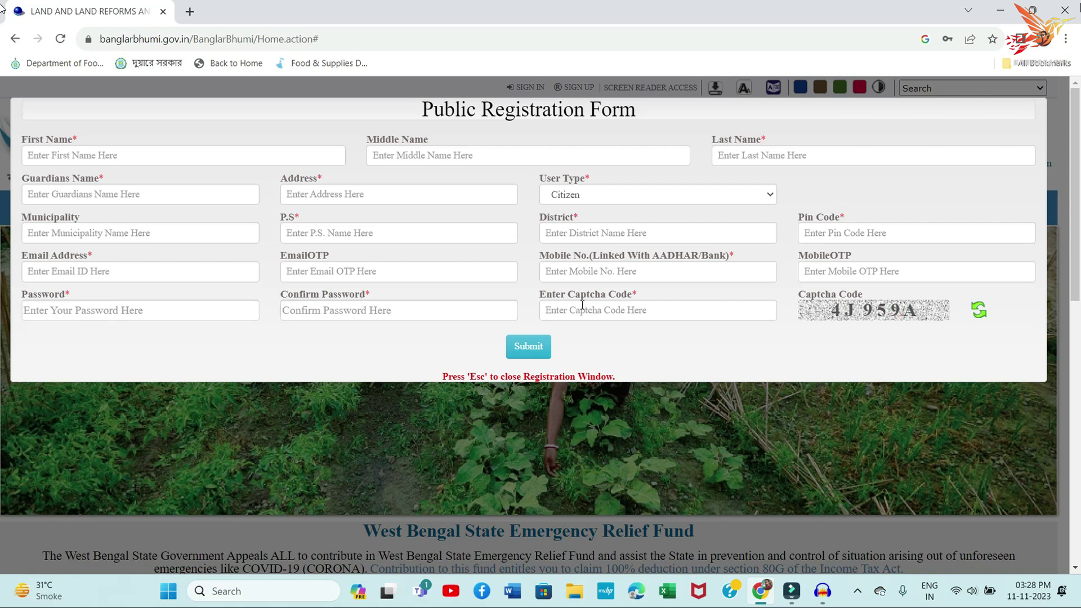
drag(552, 303, 528, 295)
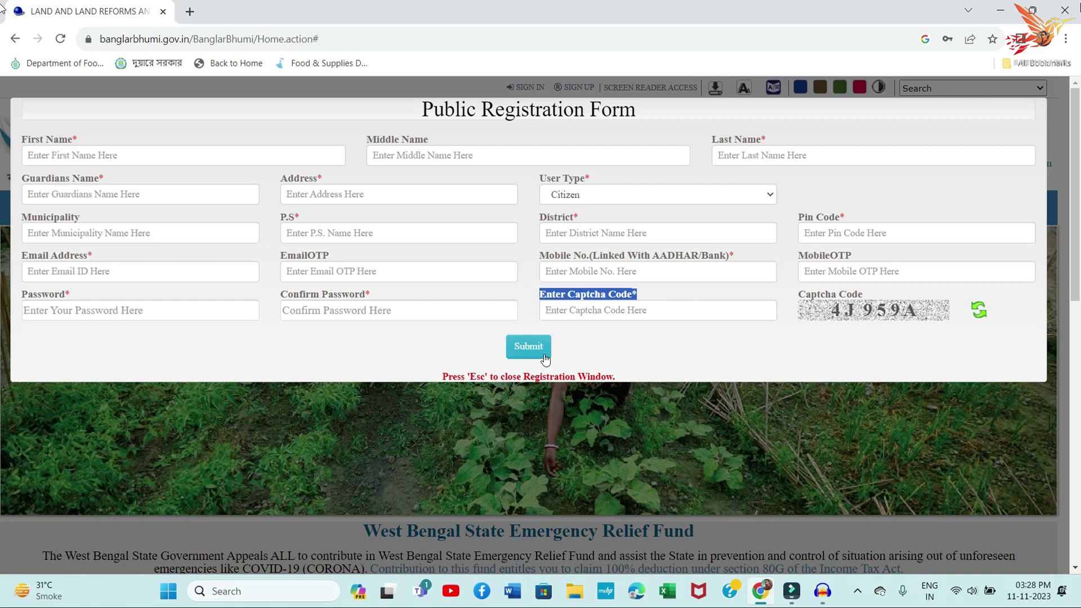
click(748, 418)
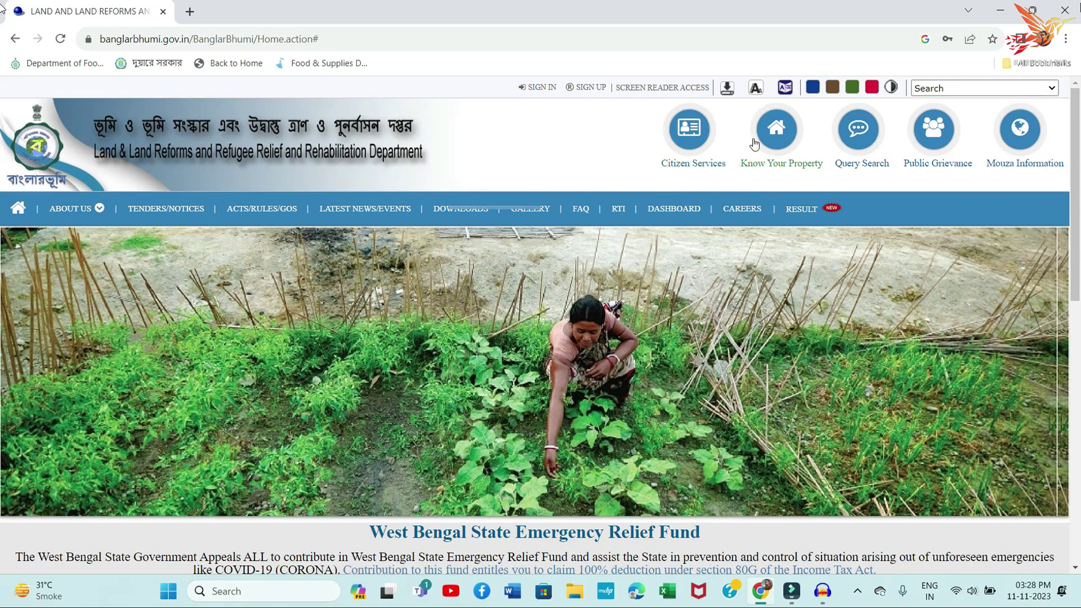
- Log in to Know Your Property as a citizen with the saved username and password, entering the captcha code
click(778, 134)
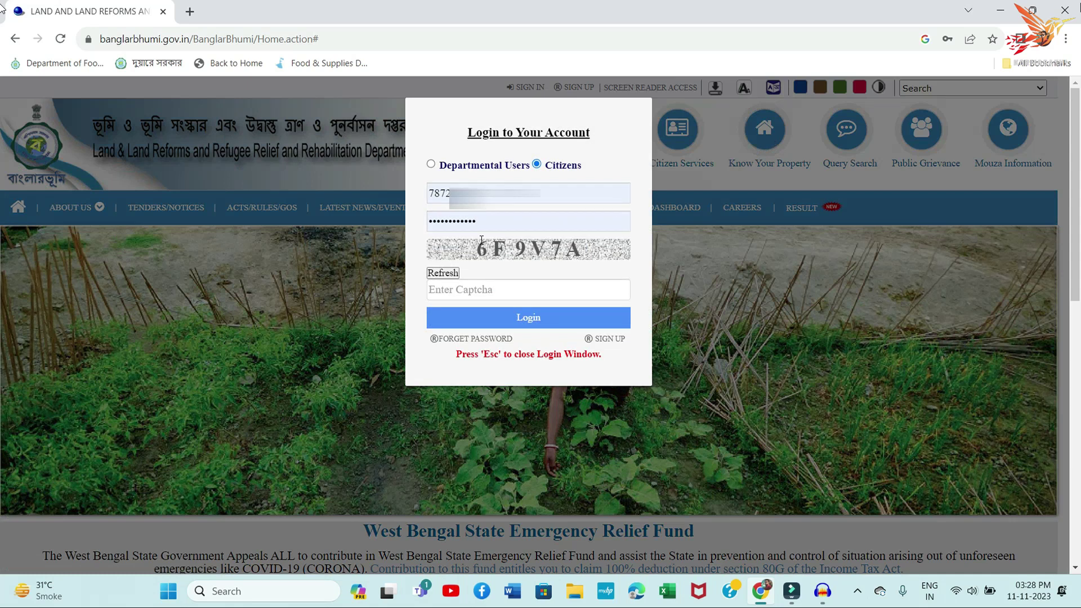
click(465, 287)
text(6F9V7A)
click(520, 319)
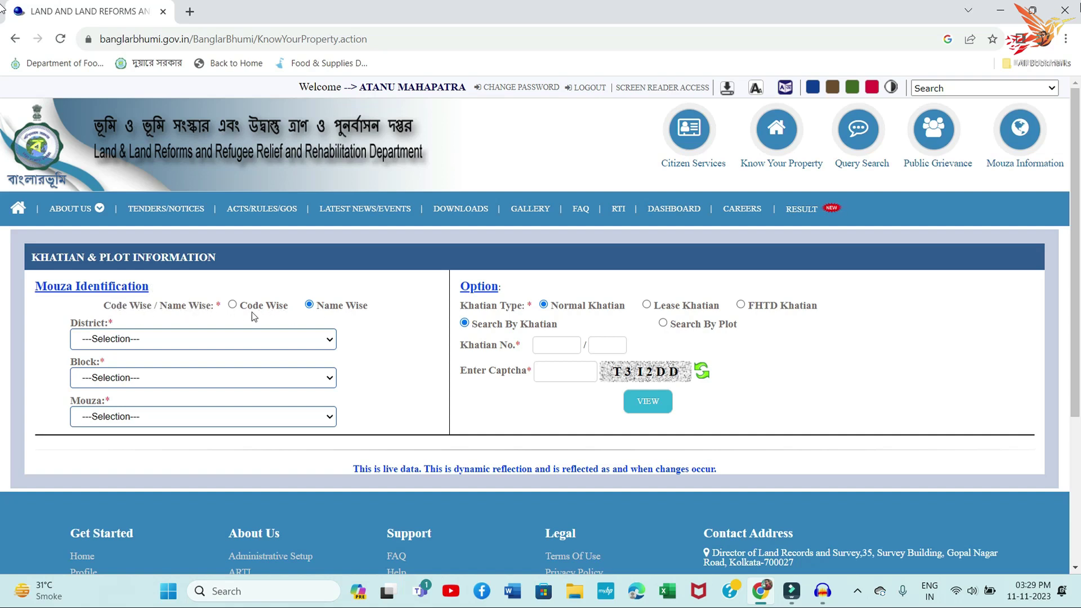
- Try code-wise mouza identification with district BANKURA and block TALDANGRA, and look through the mouza list
click(232, 304)
click(150, 337)
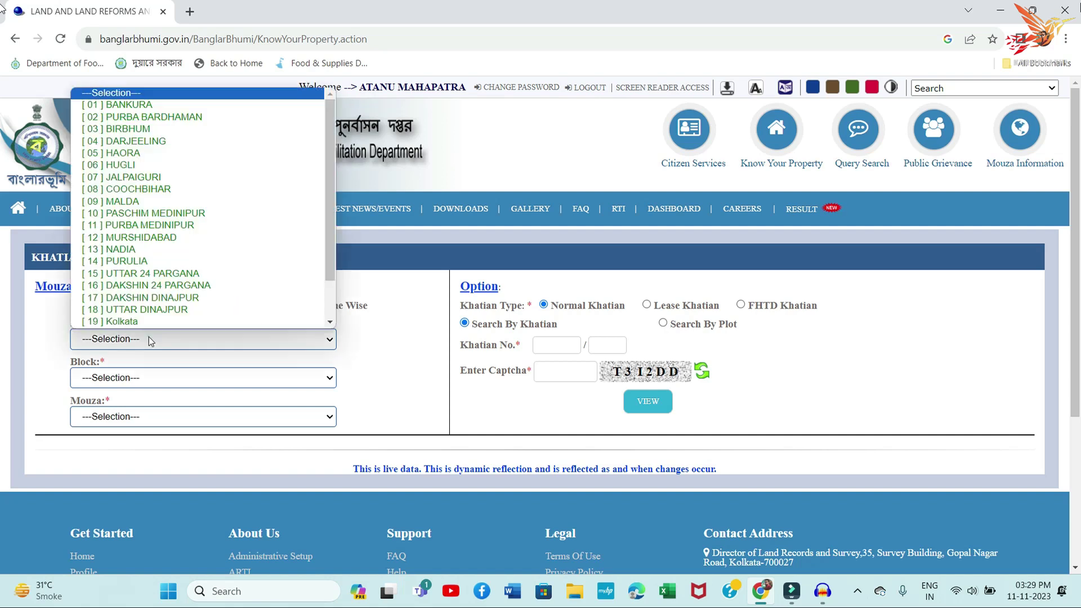
click(152, 106)
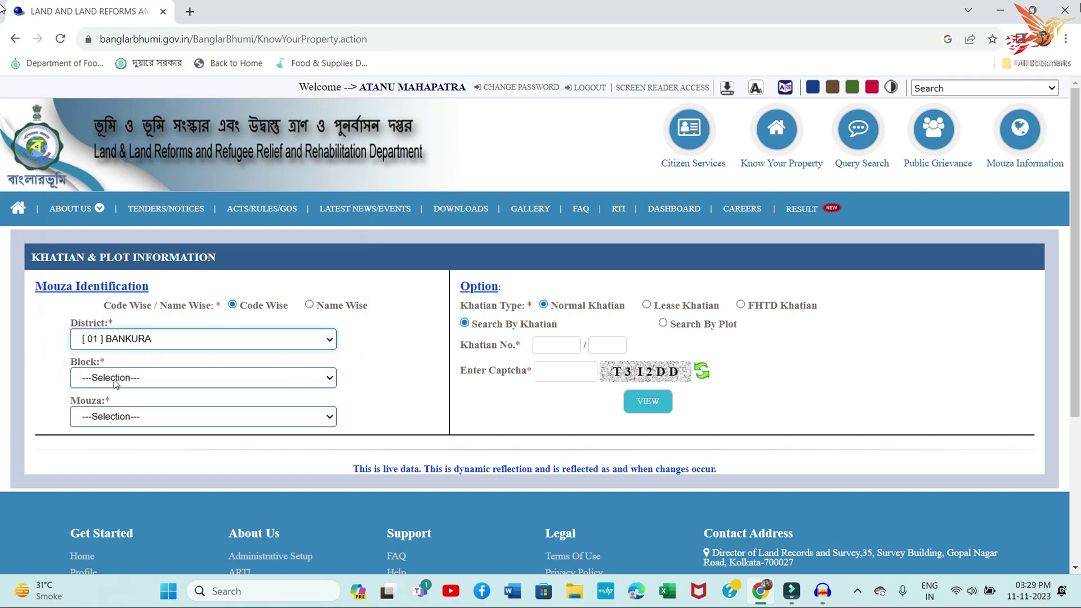
click(137, 376)
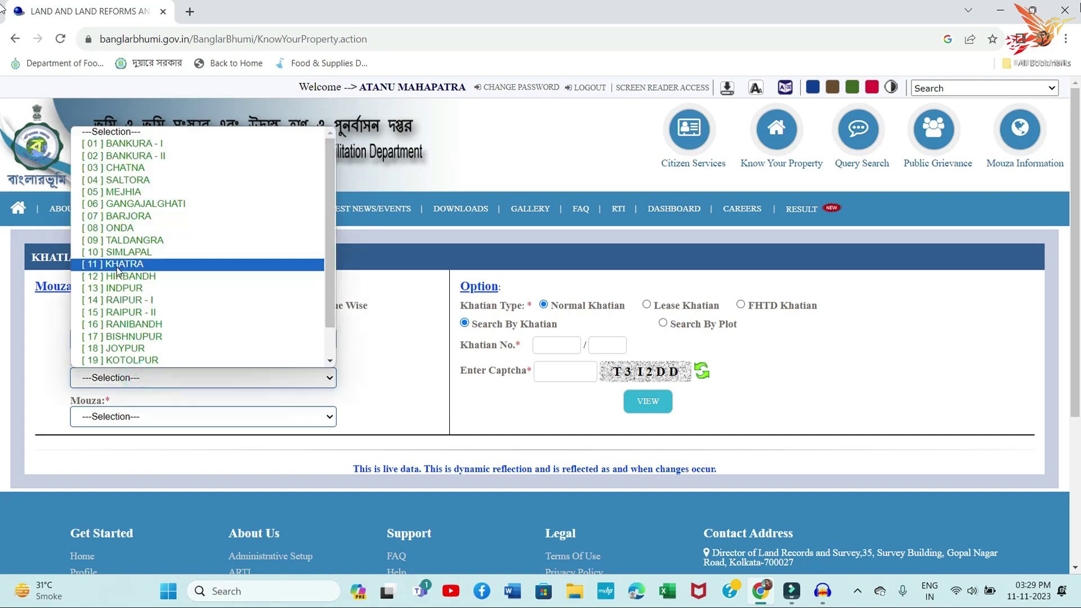
click(122, 241)
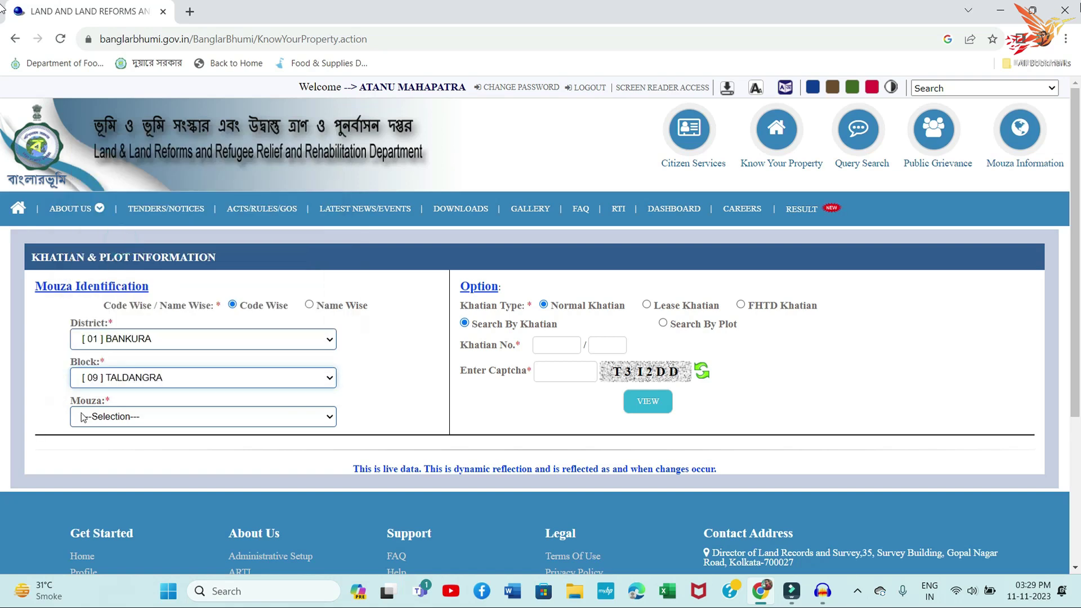
click(111, 418)
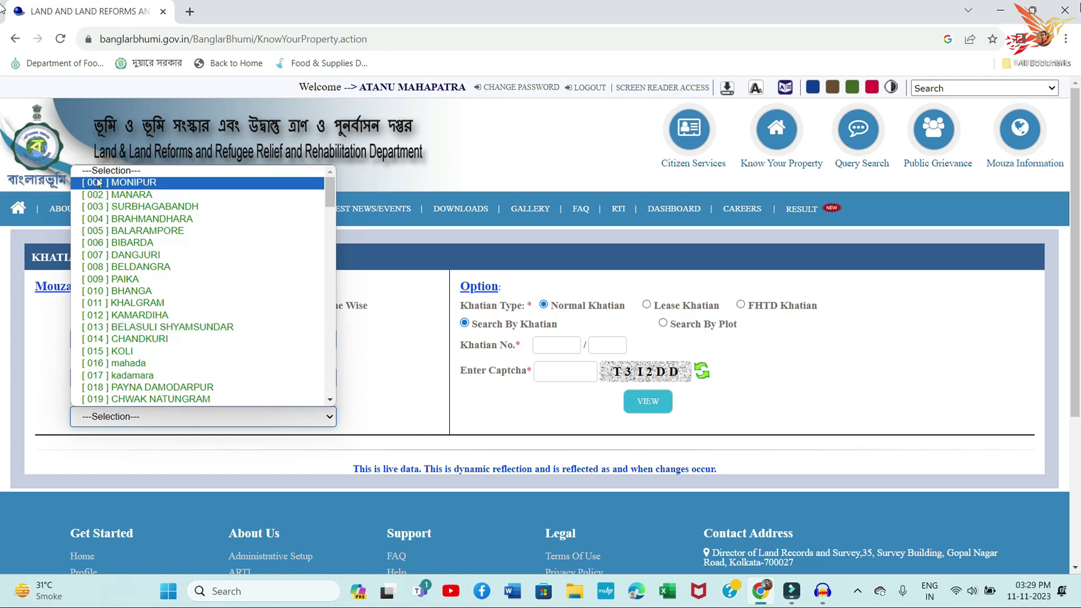
scroll(127, 400, down, 1)
click(346, 394)
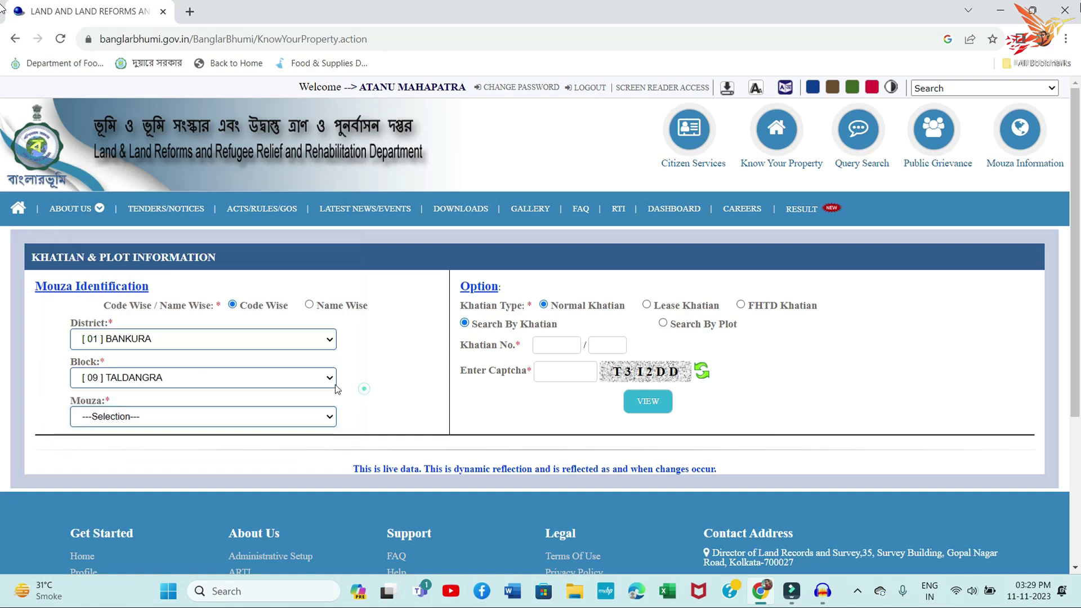
- Switch the mouza identification to Name Wise and choose district BANKURA and block TALDANGRA
click(309, 305)
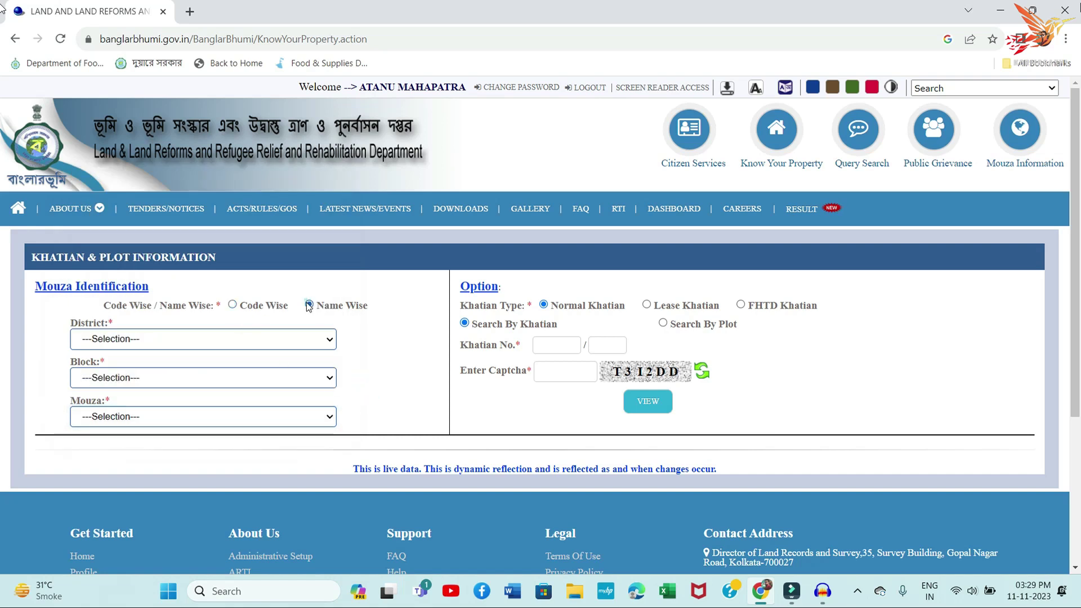
click(127, 346)
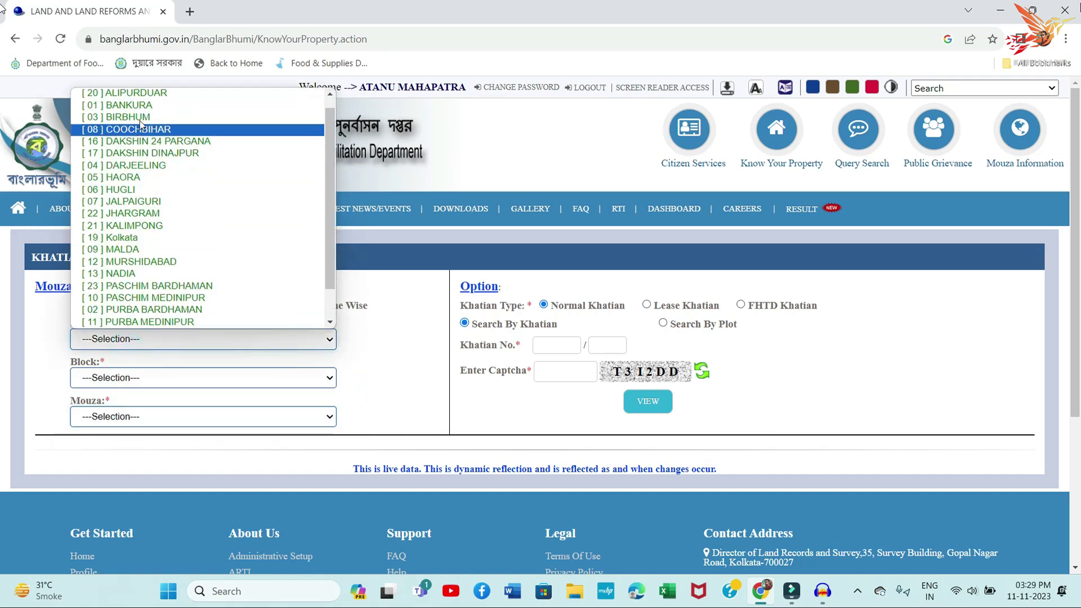
click(144, 117)
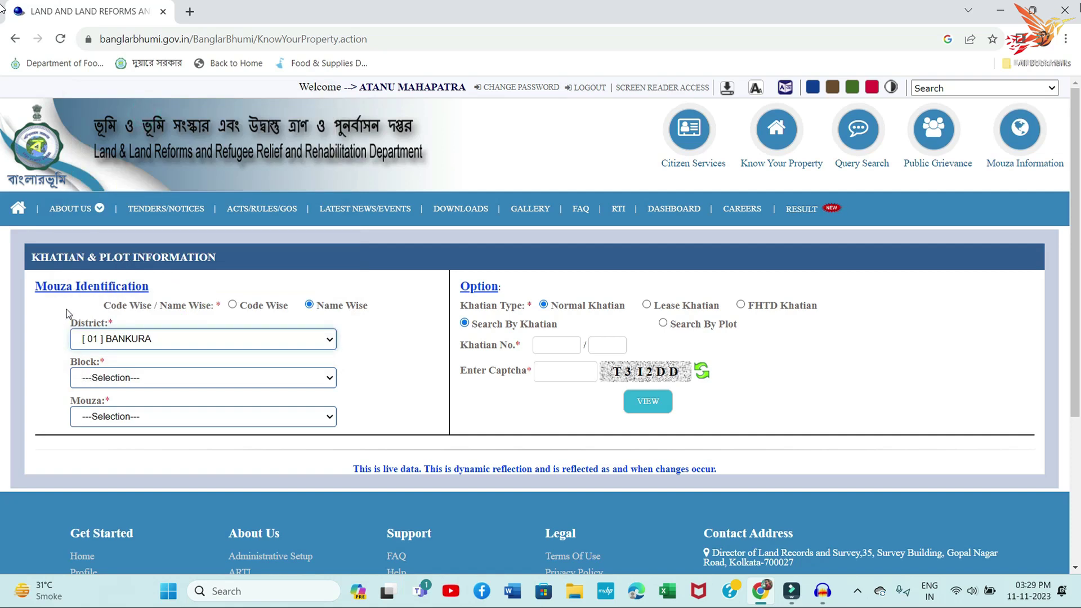
click(94, 379)
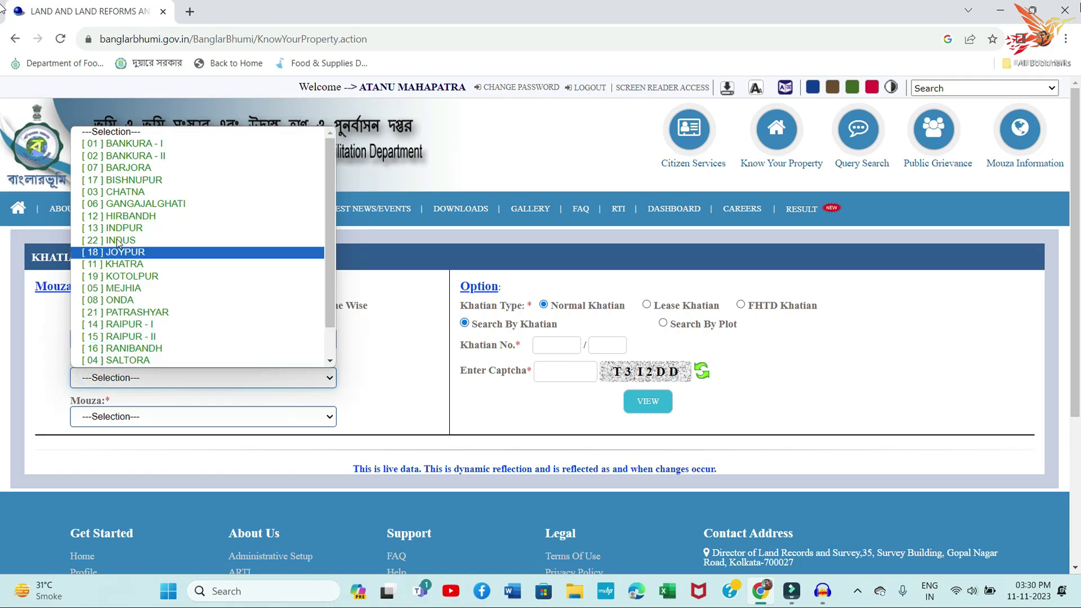
scroll(135, 168, down, 2)
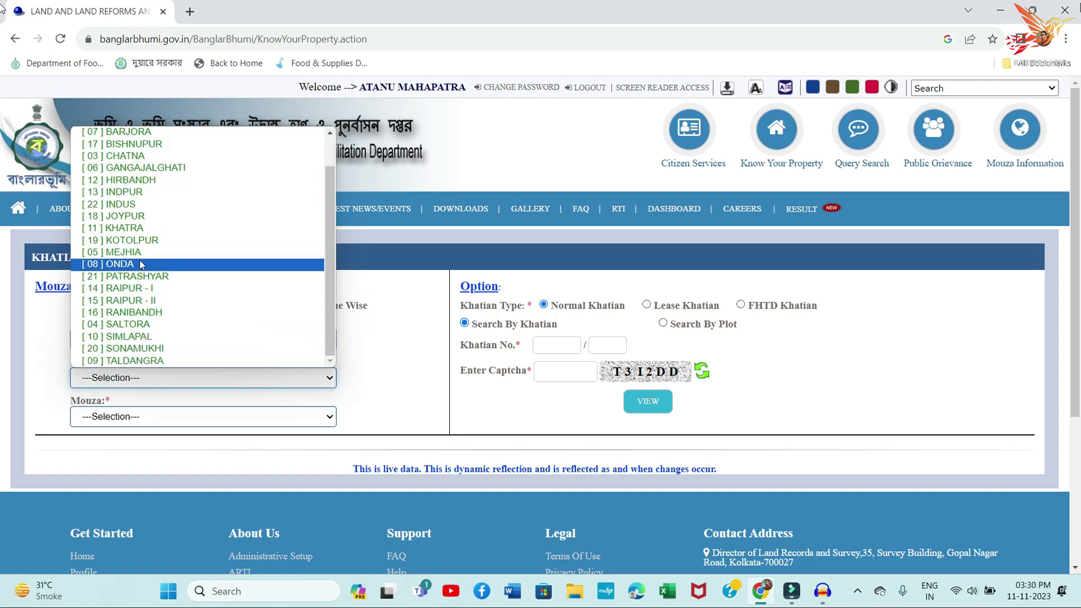
click(134, 360)
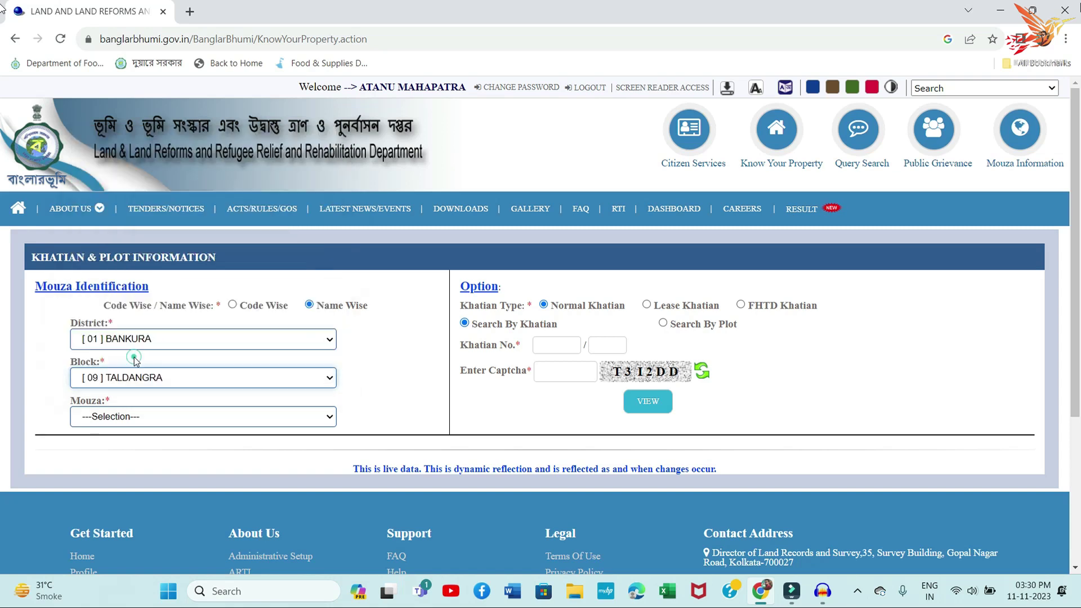
- Choose KAMARDIHA (012) as the mouza in the TALDANGRA block
click(138, 417)
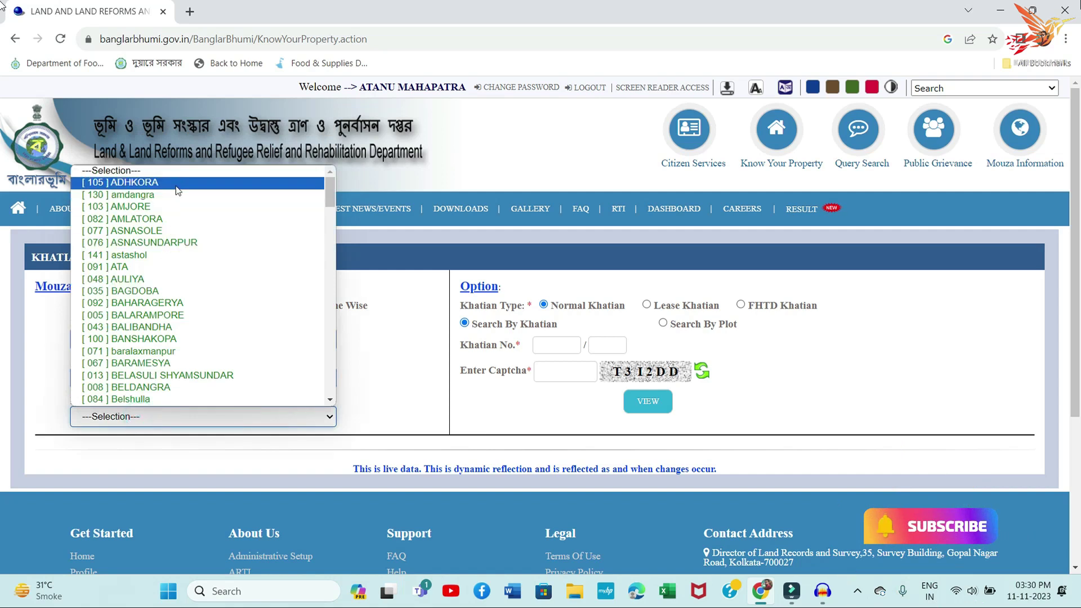
scroll(178, 326, down, 10)
scroll(178, 324, down, 6)
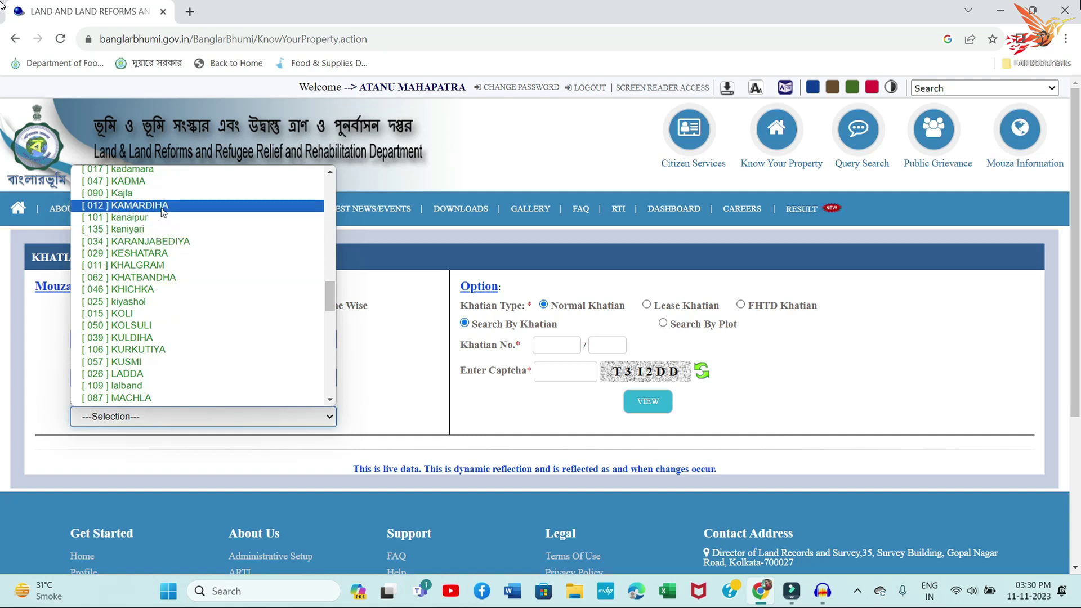
click(161, 207)
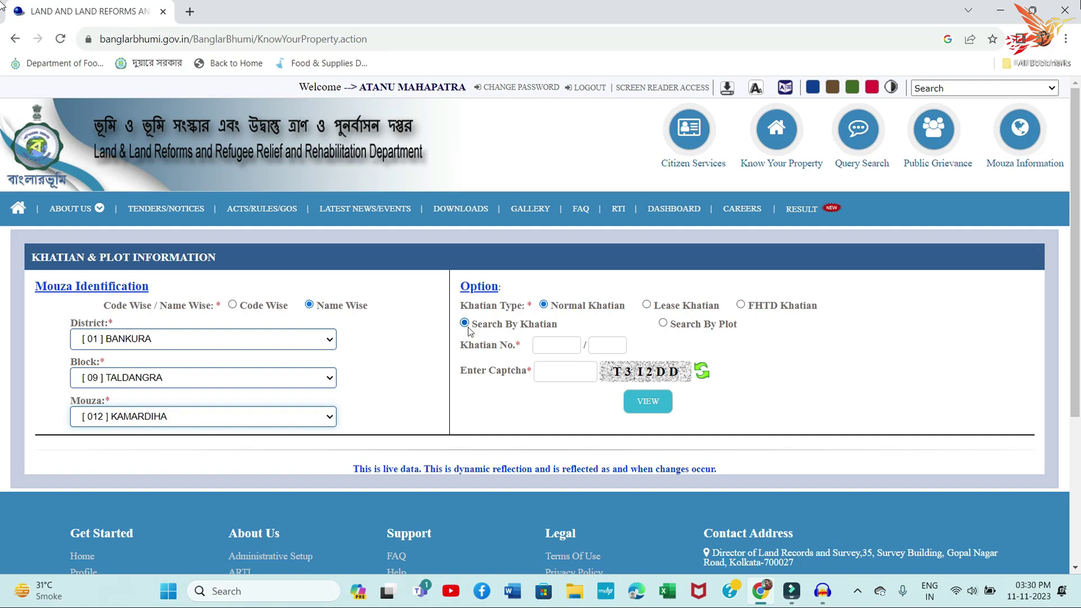
- Search by plot for plot number 354, entering the captcha code, and view the result
click(663, 324)
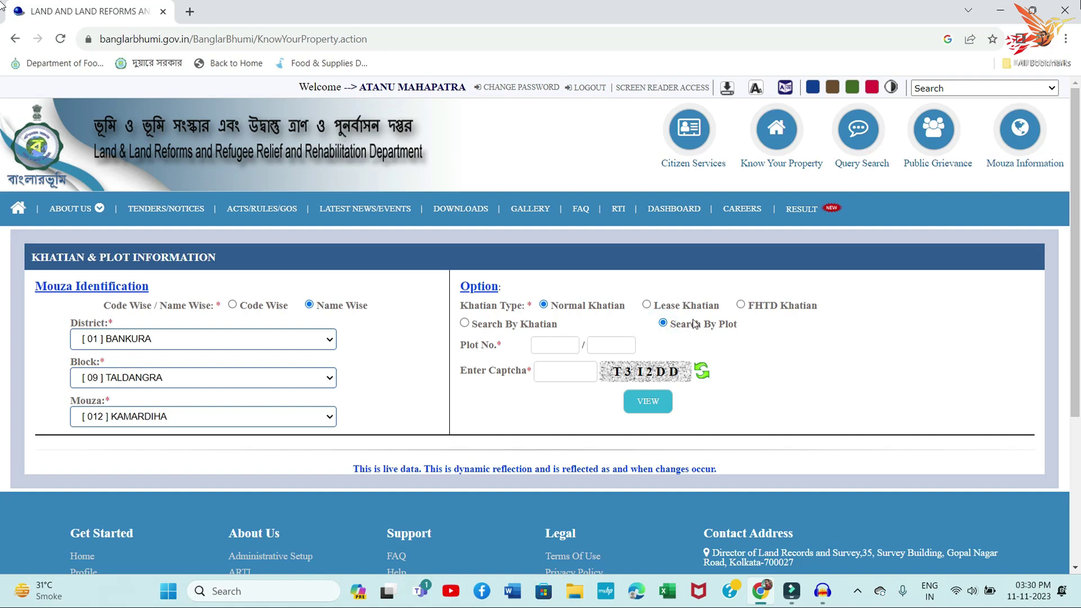
click(552, 339)
drag(692, 373, 611, 372)
click(547, 369)
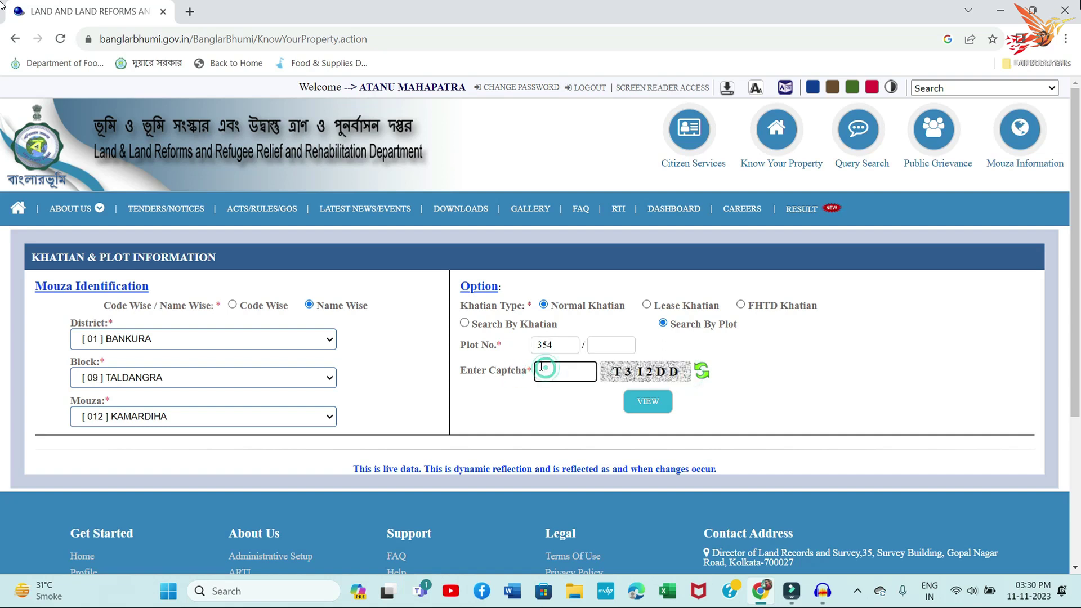
text(T31)
text(2DD)
click(648, 401)
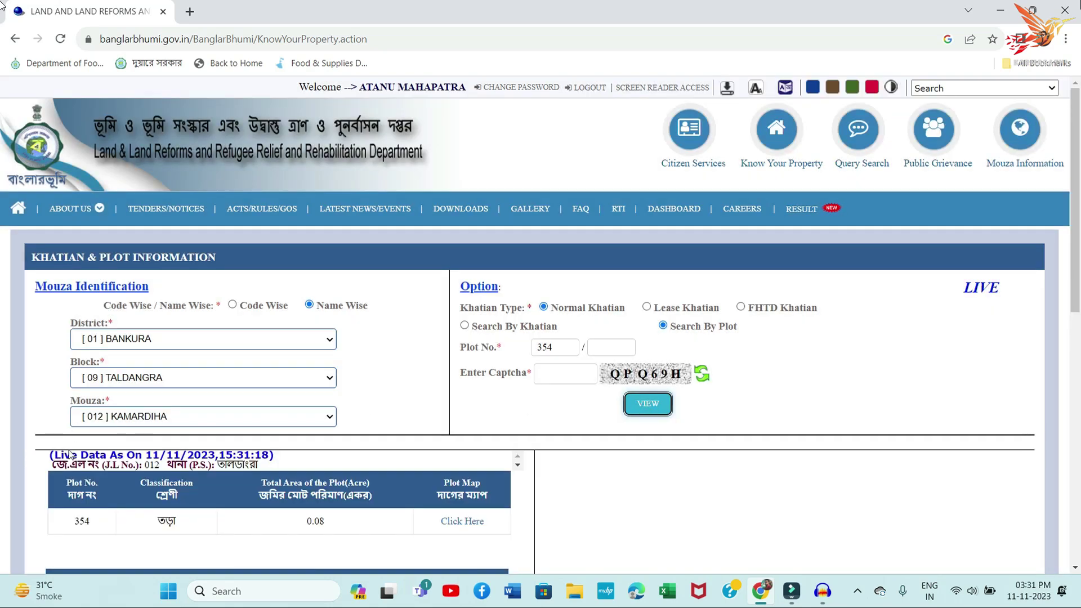
- Examine the plot result's live-data date, J.L. number and plot details, and look through the khatian owners and their shares
drag(49, 455, 273, 456)
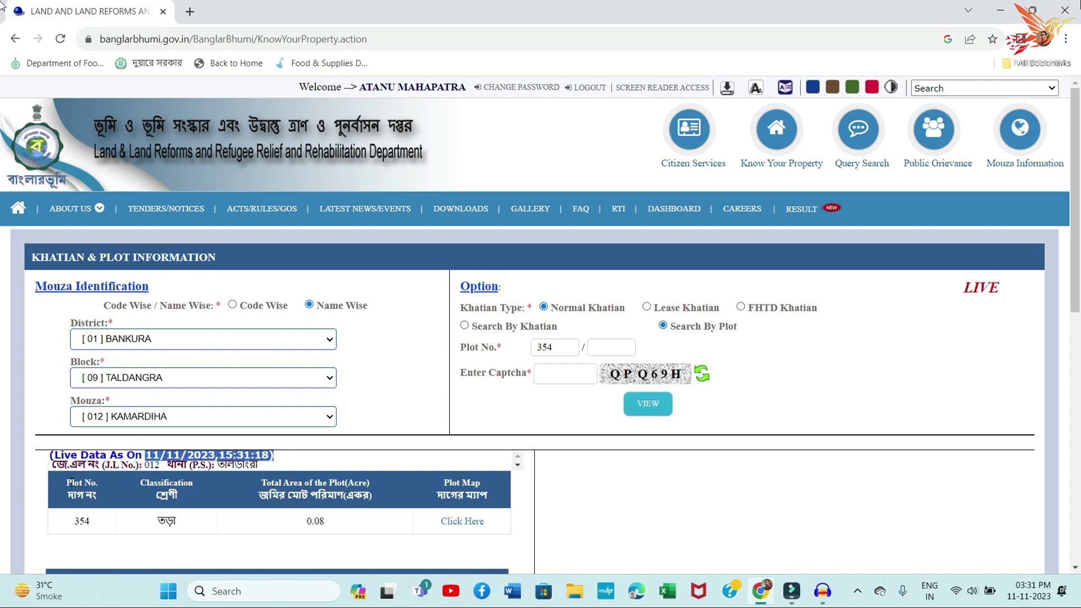
drag(79, 464, 163, 466)
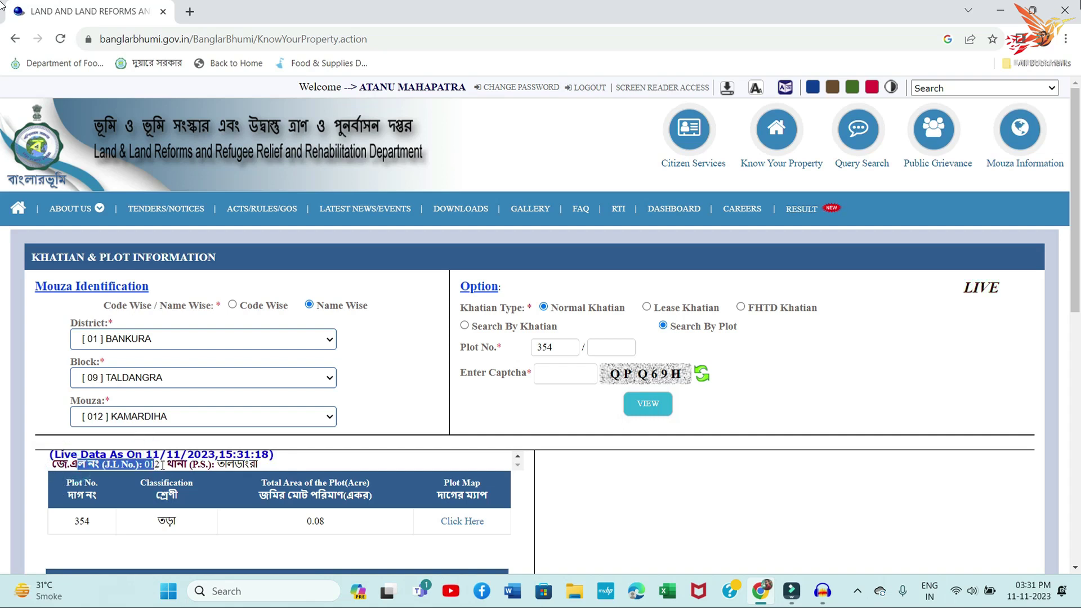
click(281, 462)
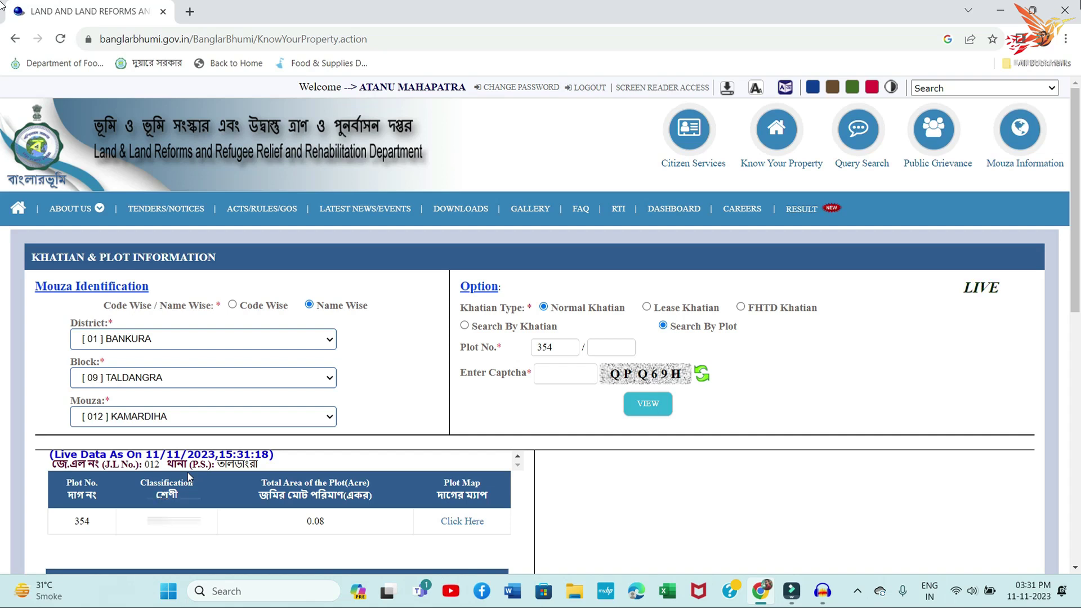
scroll(188, 472, down, 5)
scroll(220, 397, down, 1)
scroll(221, 397, up, 1)
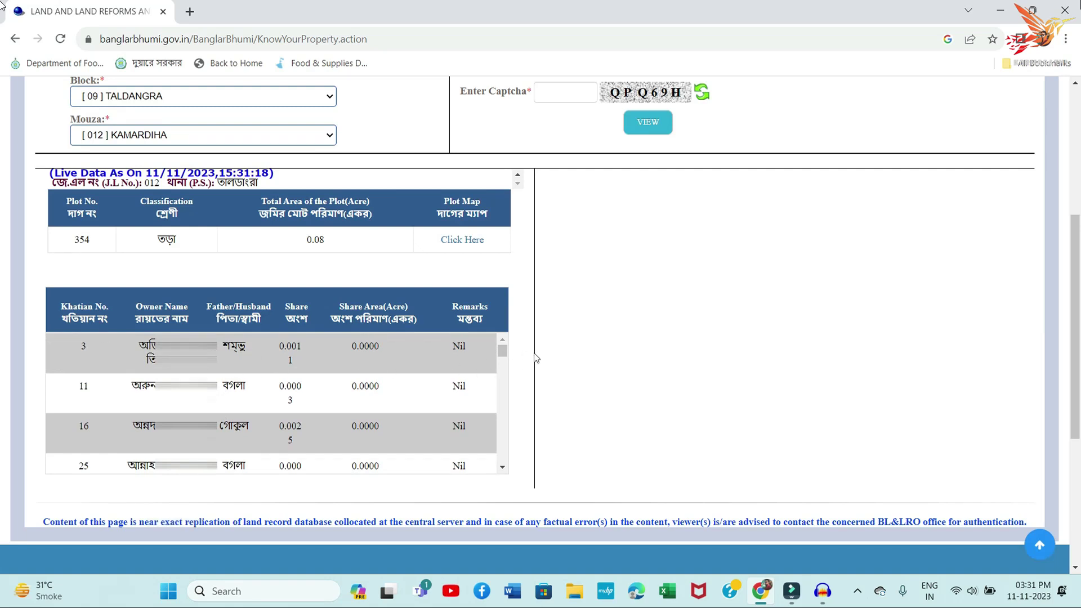
scroll(276, 371, down, 5)
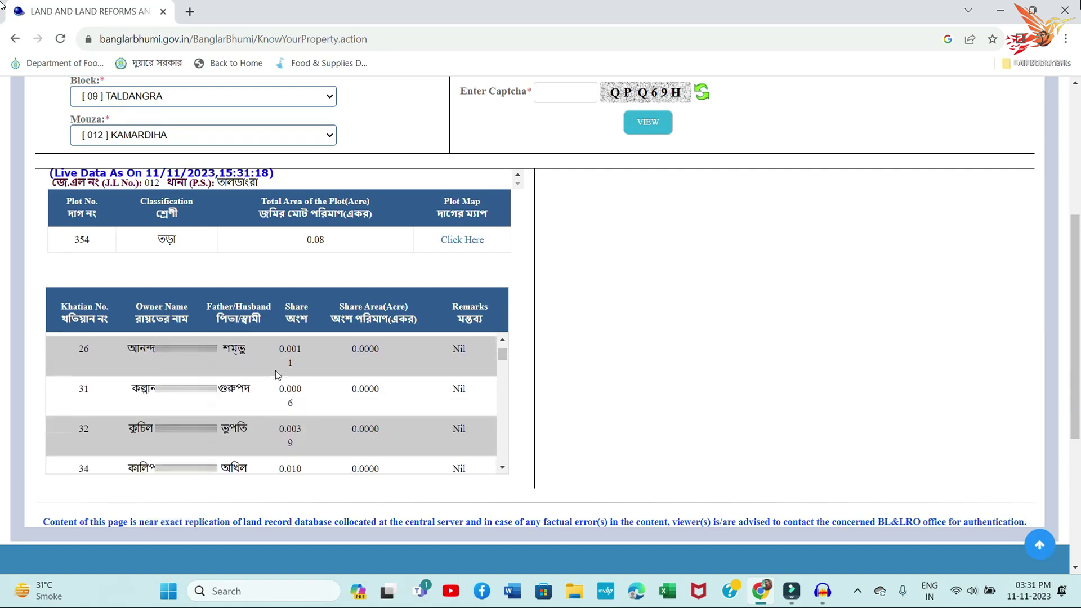
scroll(276, 370, down, 6)
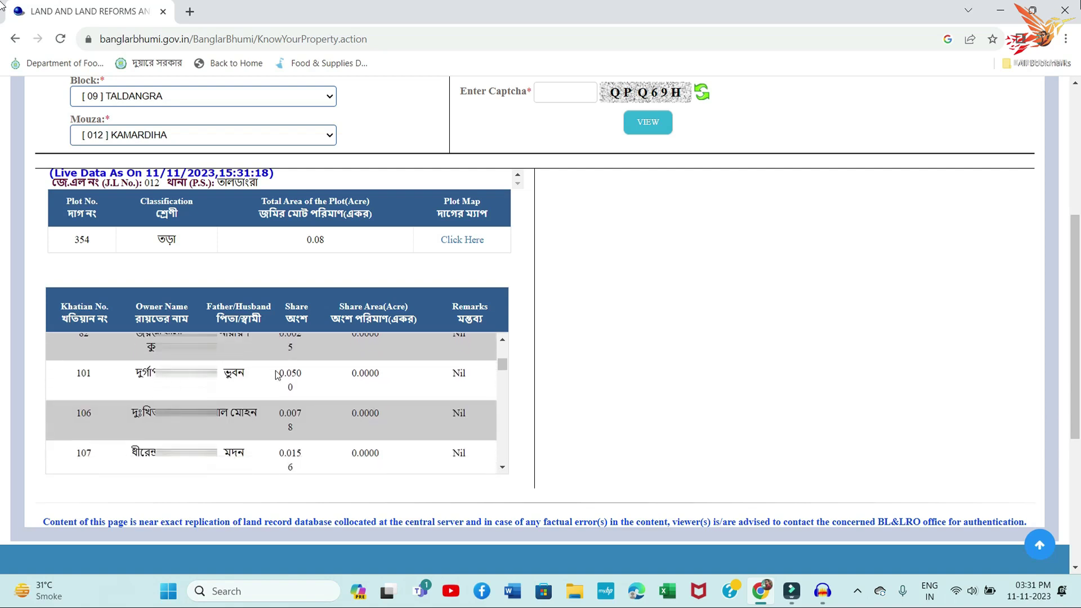
scroll(276, 370, down, 3)
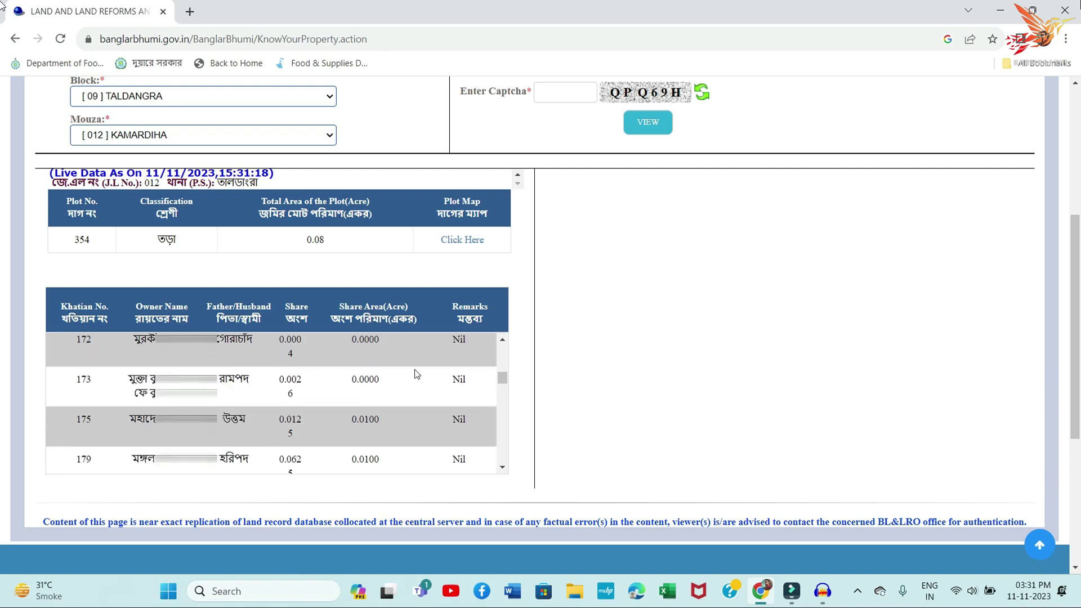
drag(501, 373, 504, 327)
scroll(563, 358, up, 2)
scroll(562, 359, up, 1)
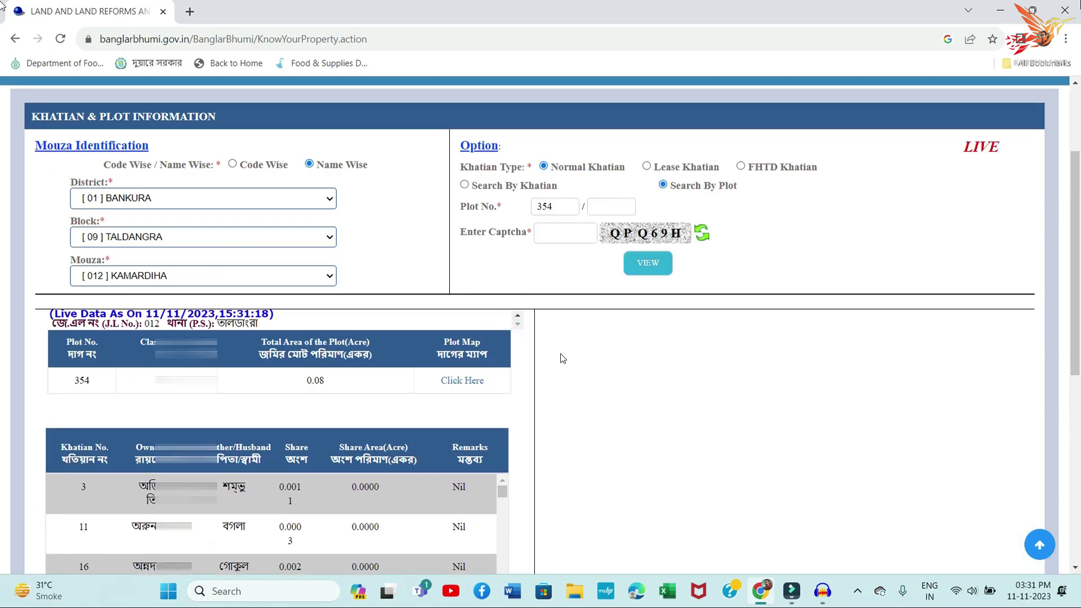